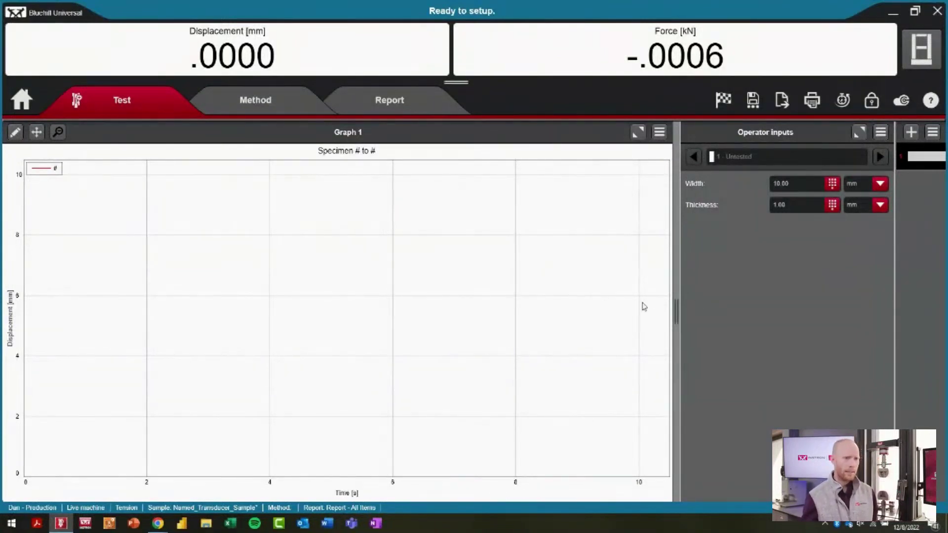
Widen the operator inputs panel and dismiss the unavailable 10kN Load Cell warning.
{"action": "left_click_drag", "start_coordinate": [675, 310], "coordinate": [672, 305]}
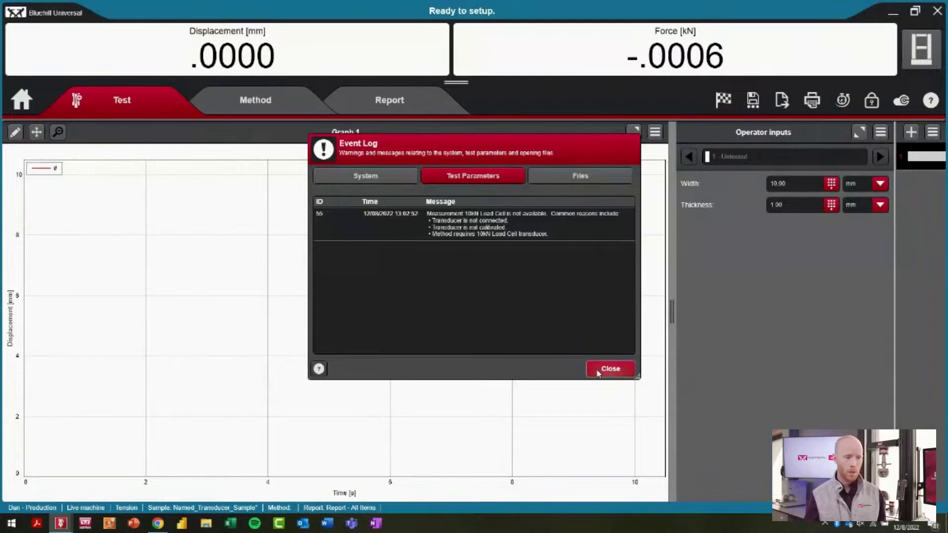
{"action": "left_click", "coordinate": [610, 370]}
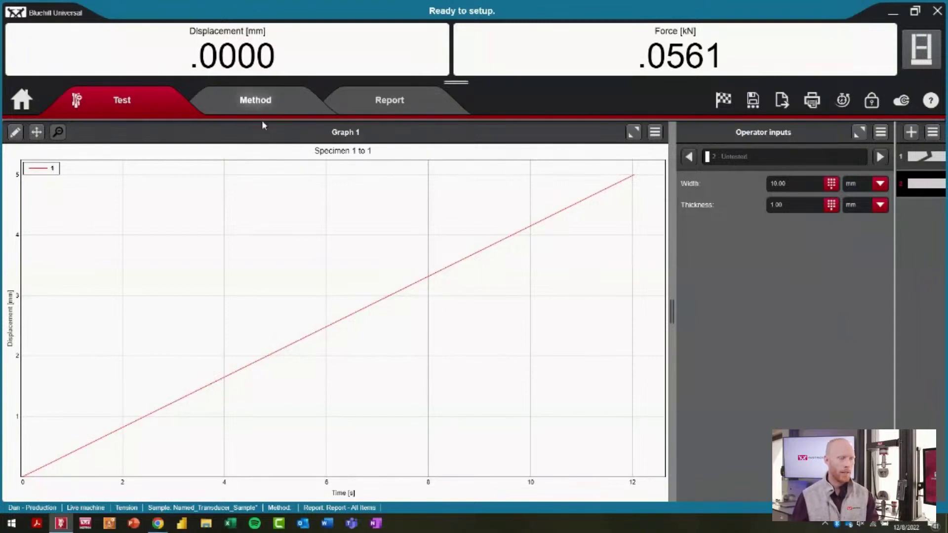
Show the Tension method's Measurements list on the Method tab.
{"action": "left_click", "coordinate": [253, 103]}
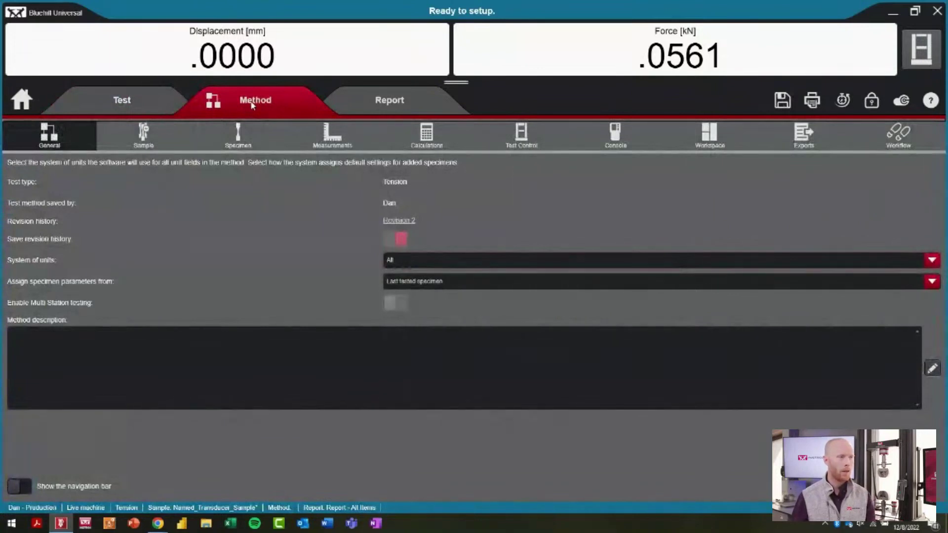
{"action": "left_click", "coordinate": [310, 129]}
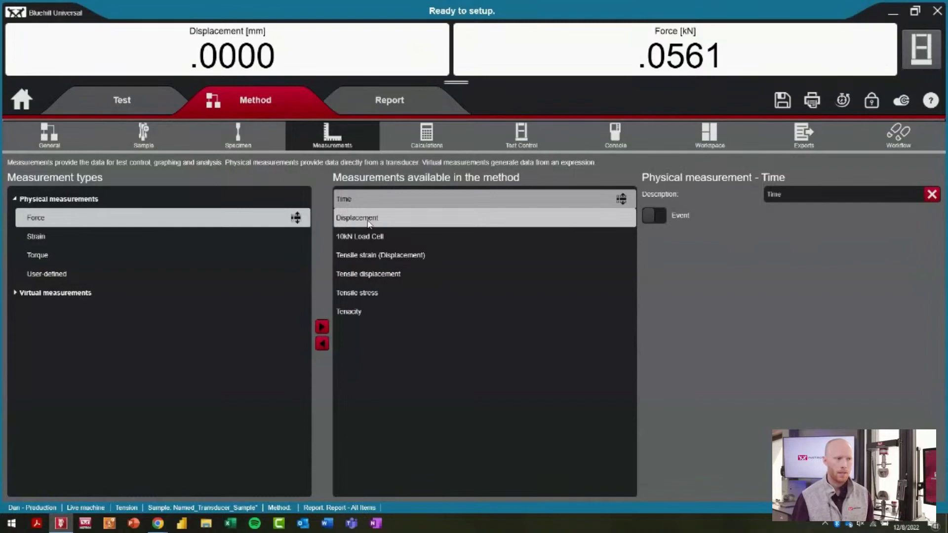
Keep the 10kN Load Cell measurement's transducer configuration as 10kN Load Cell, then return home.
{"action": "left_click", "coordinate": [363, 238]}
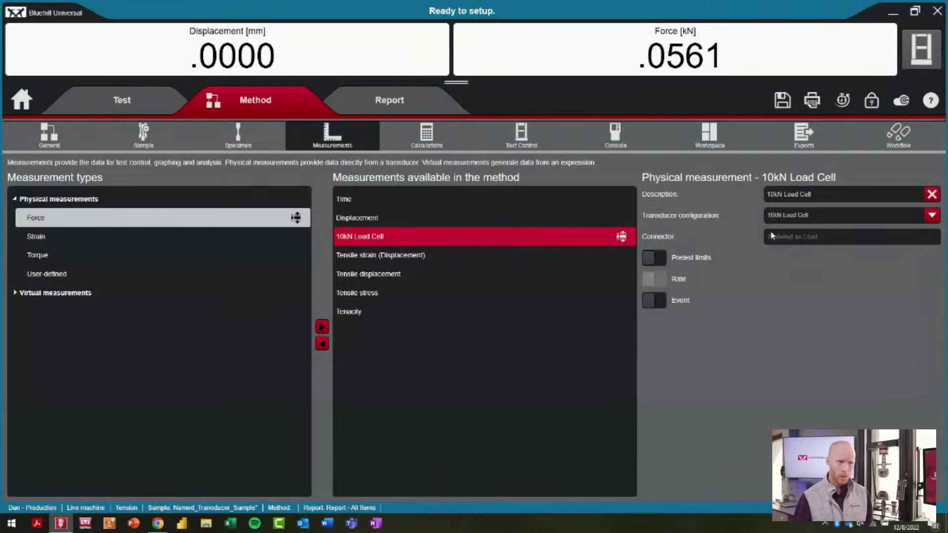
{"action": "left_click", "coordinate": [817, 217]}
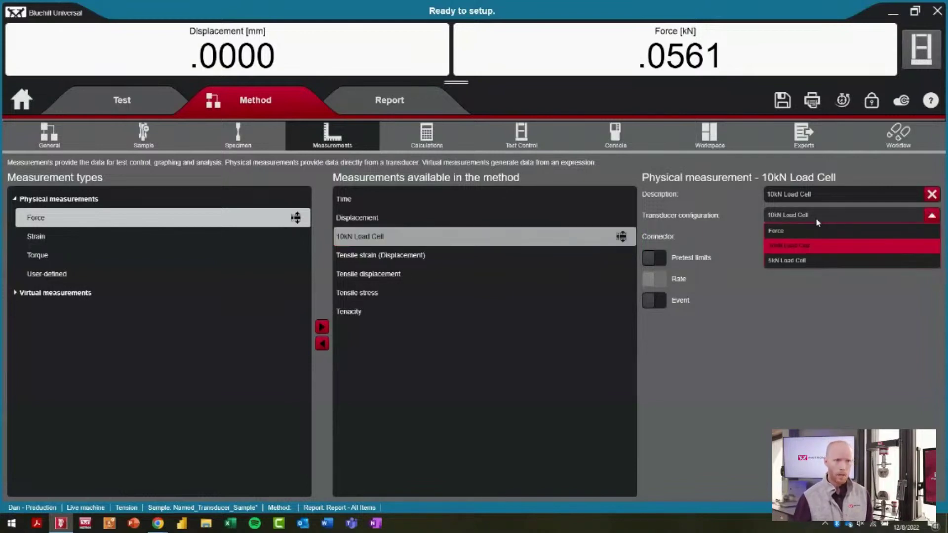
{"action": "left_click", "coordinate": [802, 248]}
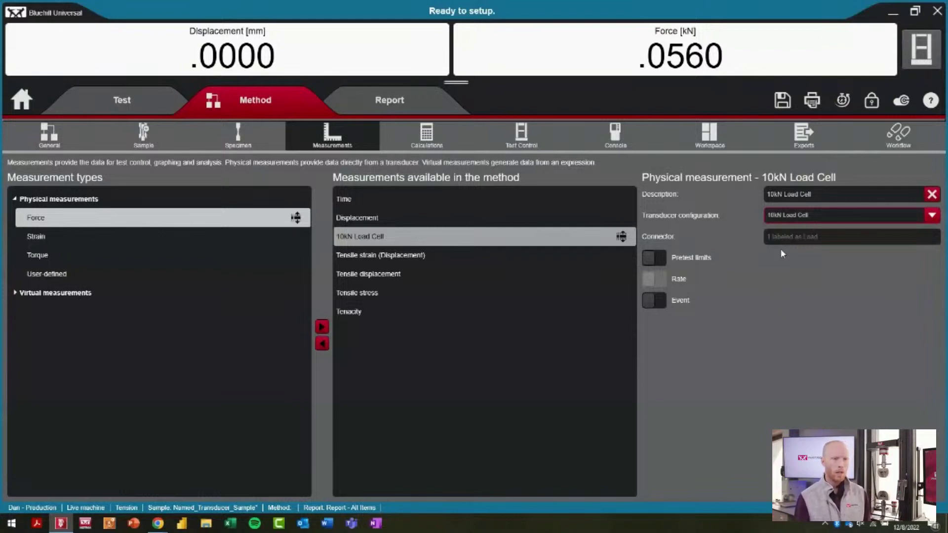
{"action": "left_click", "coordinate": [22, 100]}
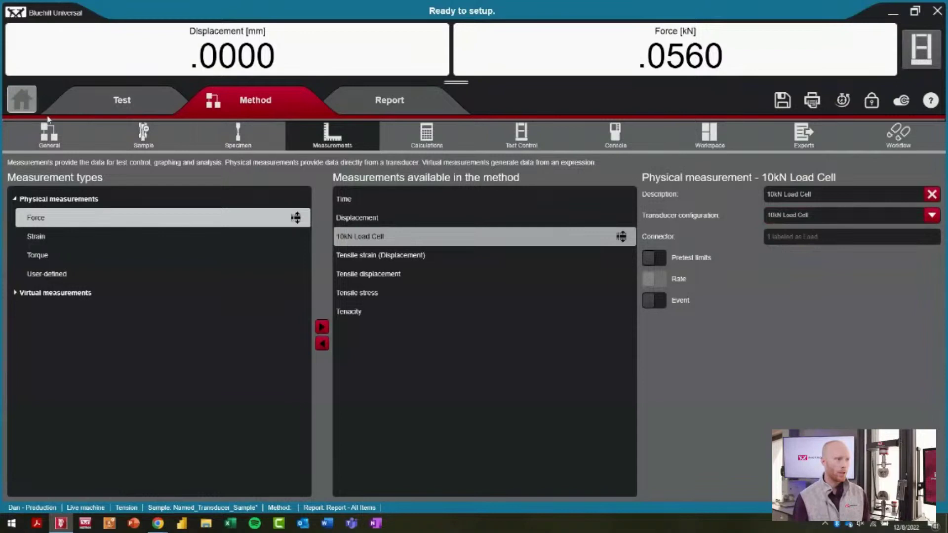
Discard the sample changes and start a new method from the Tension template.
{"action": "left_click", "coordinate": [429, 292]}
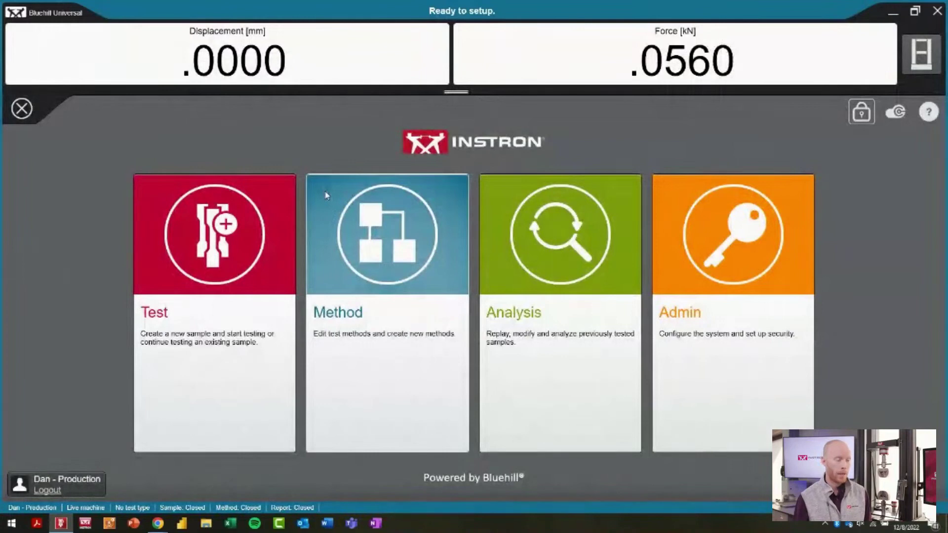
{"action": "left_click", "coordinate": [326, 196]}
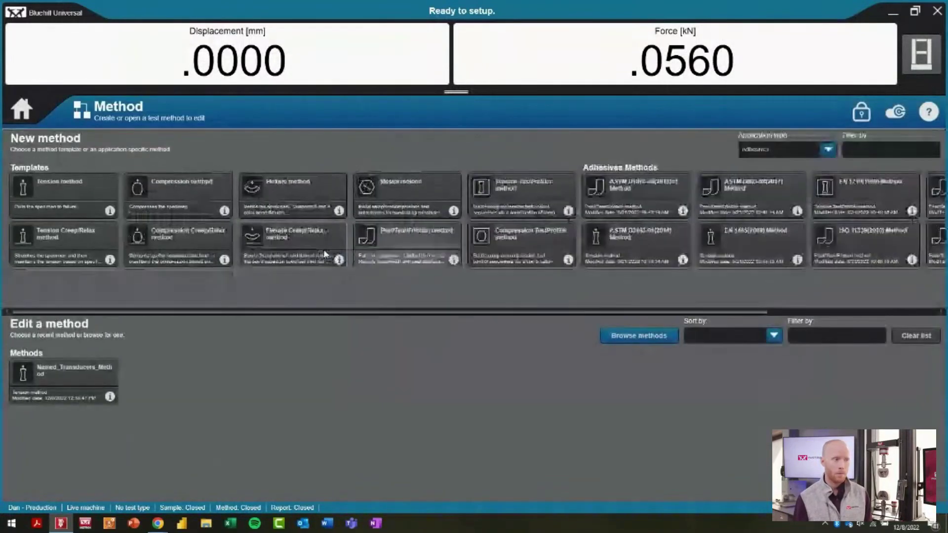
{"action": "left_click", "coordinate": [68, 195]}
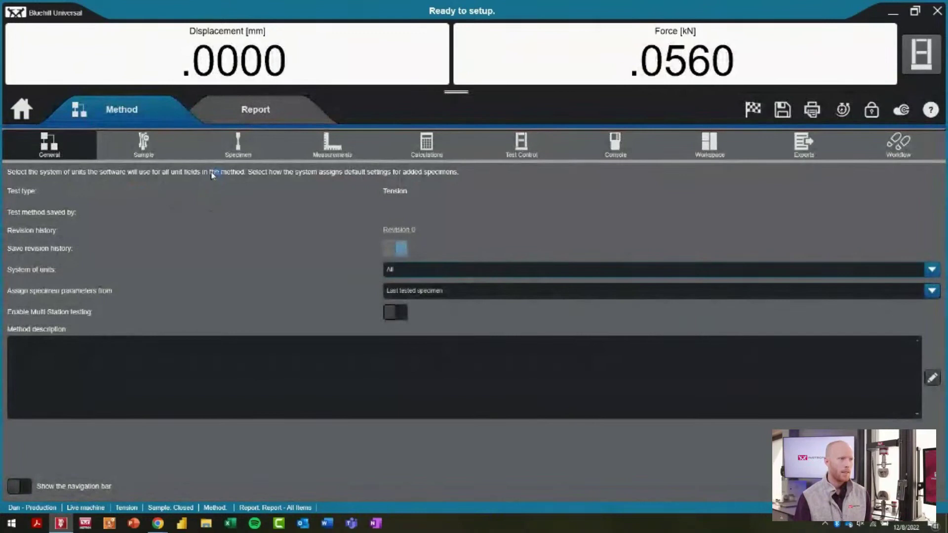
Show the Force measurement's settings in the new method's Measurements list.
{"action": "left_click", "coordinate": [300, 143]}
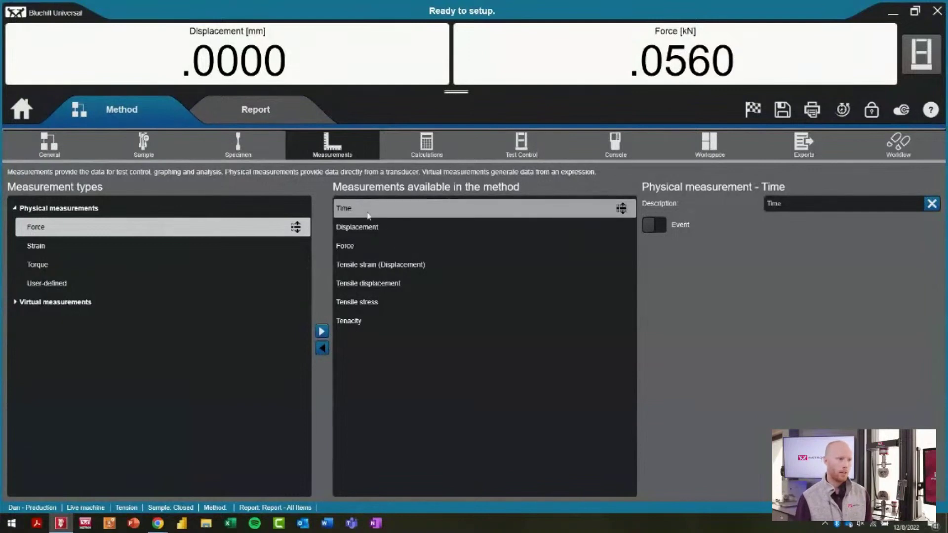
{"action": "left_click", "coordinate": [368, 248]}
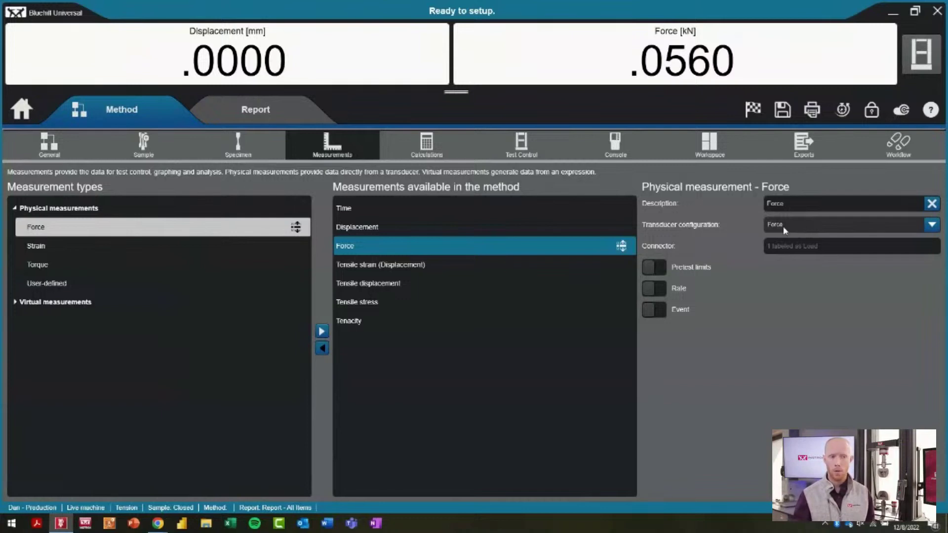
Set the Force measurement's transducer to 5kN Load Cell, then go home discarding the method.
{"action": "left_click", "coordinate": [810, 229]}
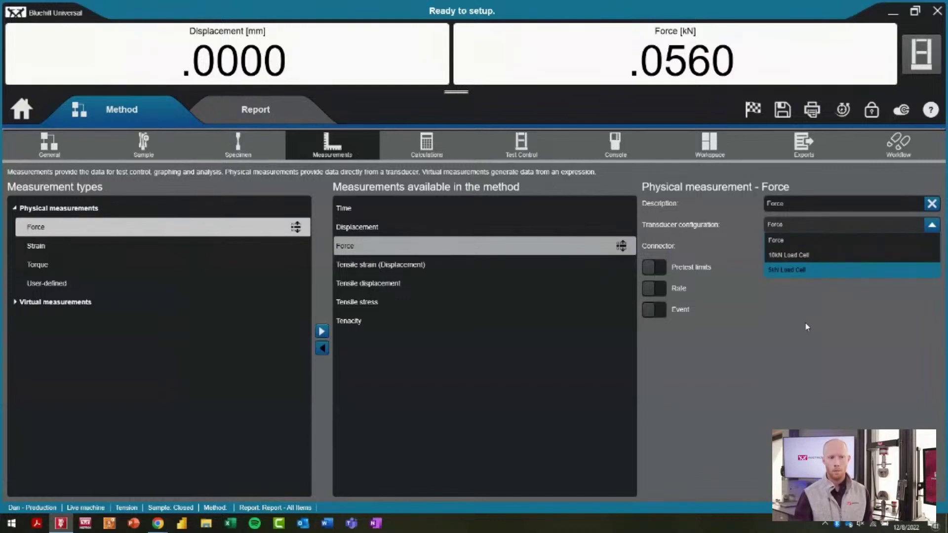
{"action": "left_click", "coordinate": [824, 271]}
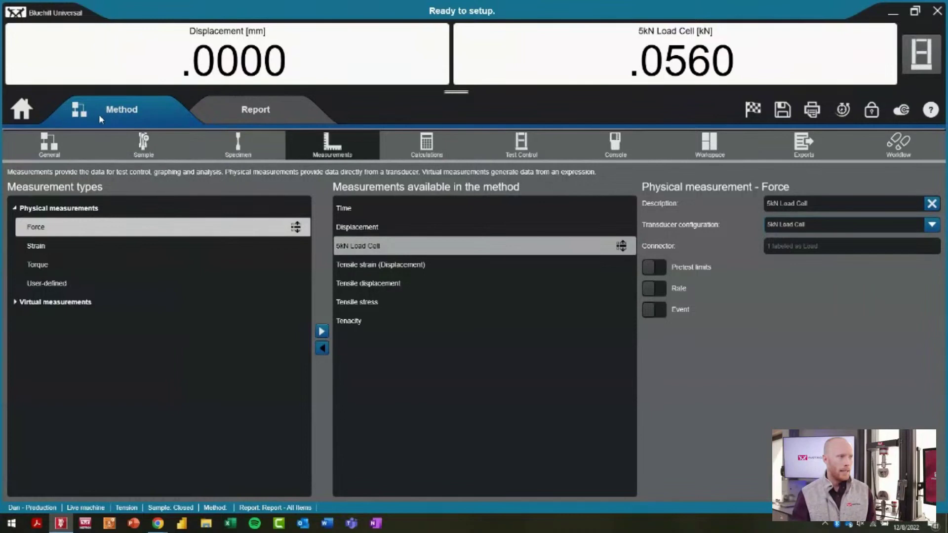
{"action": "left_click", "coordinate": [22, 108]}
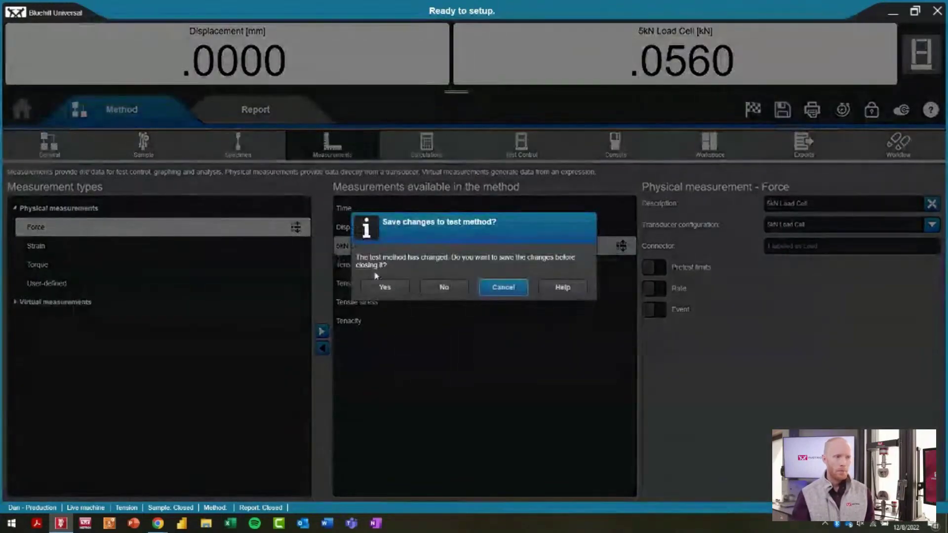
{"action": "left_click", "coordinate": [444, 287]}
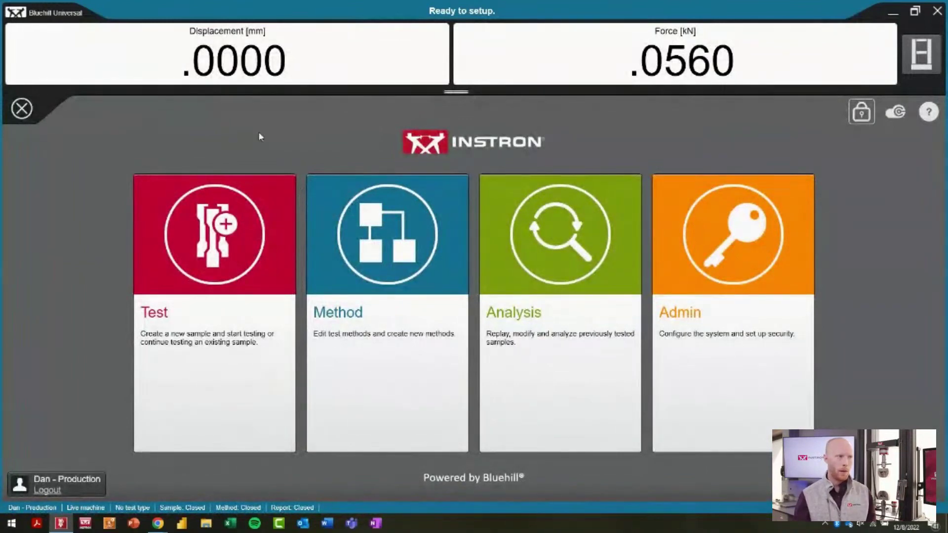
Show the Transducers list under Admin configuration.
{"action": "left_click", "coordinate": [674, 204]}
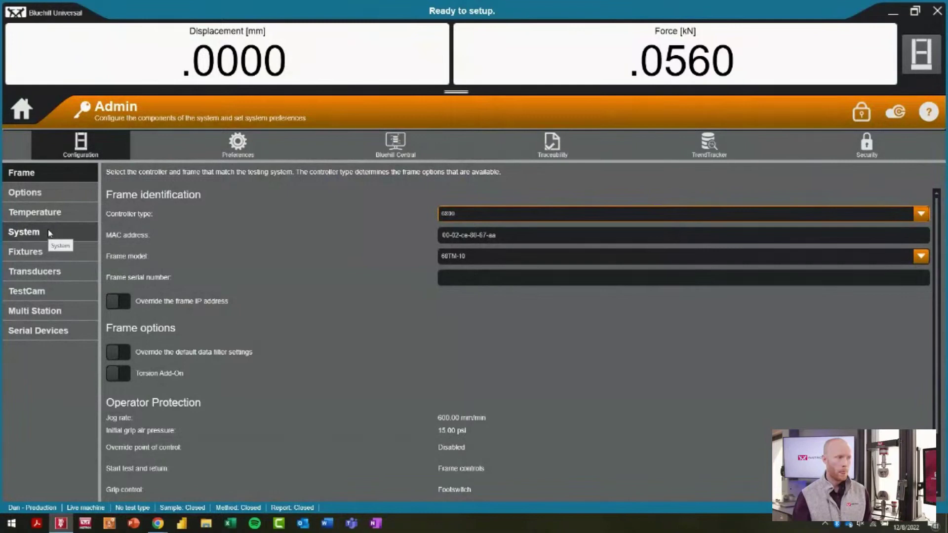
{"action": "left_click", "coordinate": [76, 272]}
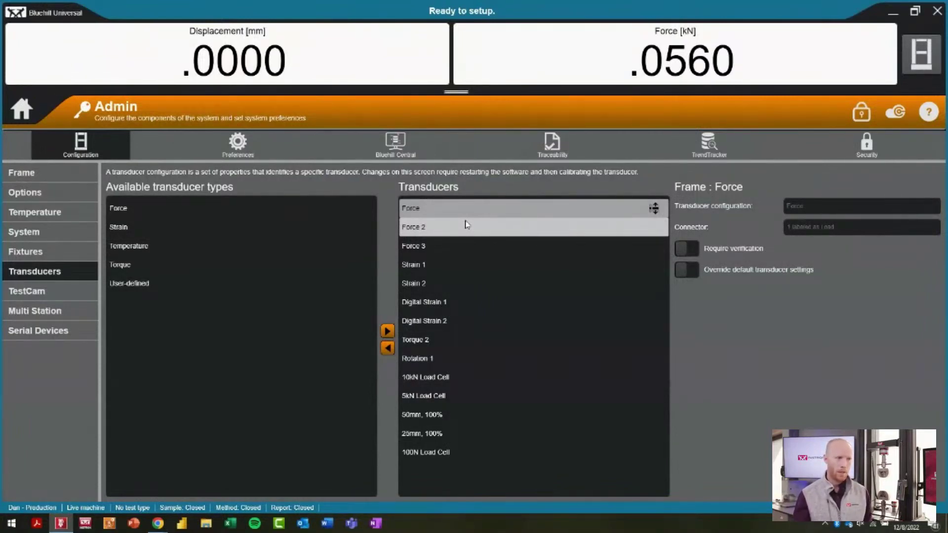
{"action": "left_click", "coordinate": [437, 230]}
{"action": "left_click", "coordinate": [447, 247]}
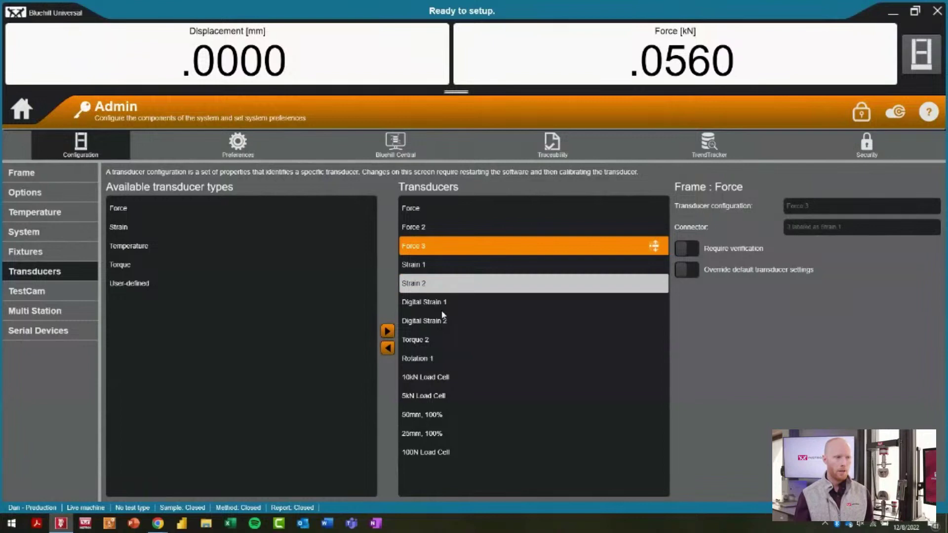
{"action": "left_click", "coordinate": [450, 395]}
{"action": "left_click", "coordinate": [452, 378]}
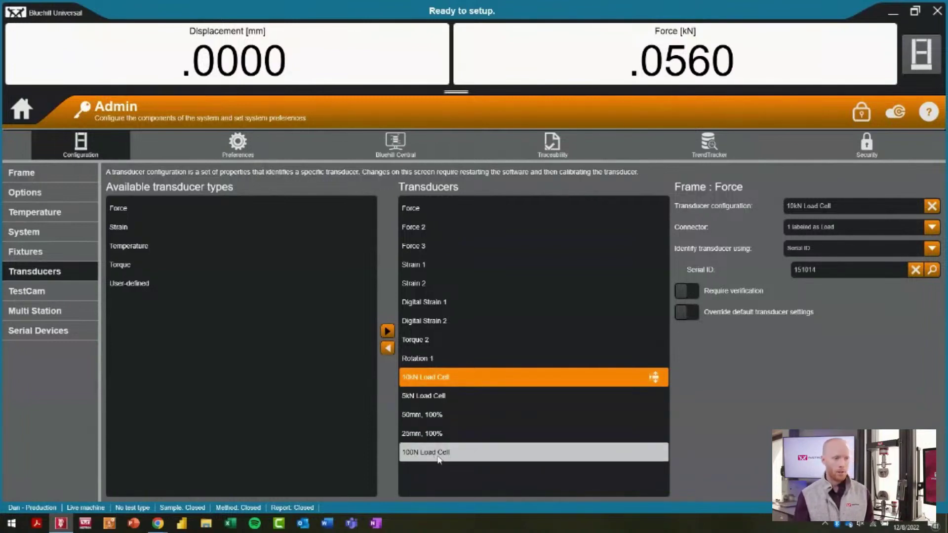
{"action": "left_click", "coordinate": [417, 420]}
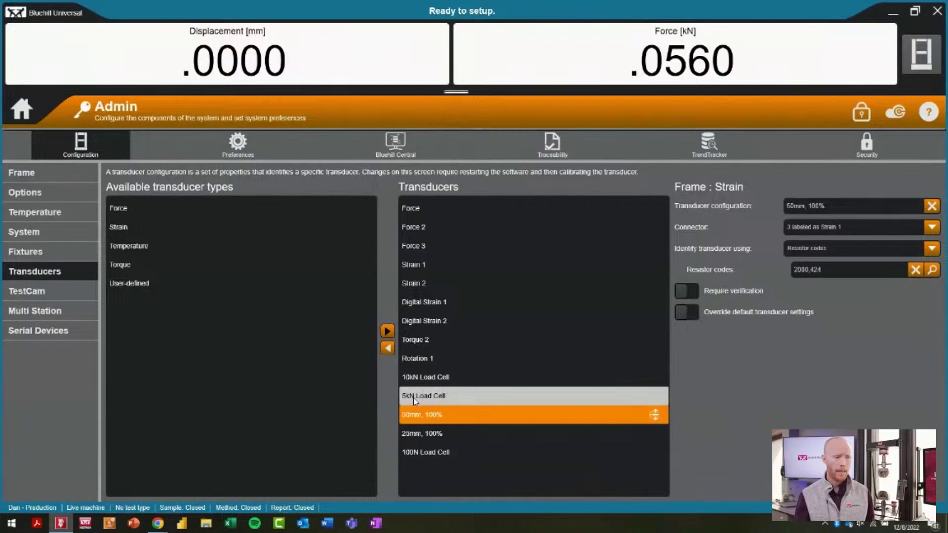
{"action": "left_click", "coordinate": [417, 383]}
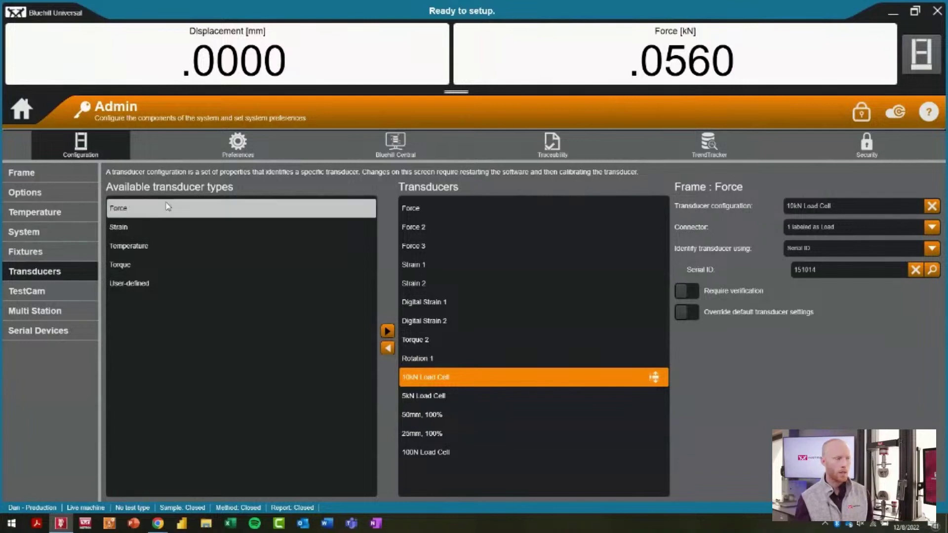
Add a new Force transducer and start renaming Force 22 to '1kN Load'.
{"action": "left_click", "coordinate": [143, 213]}
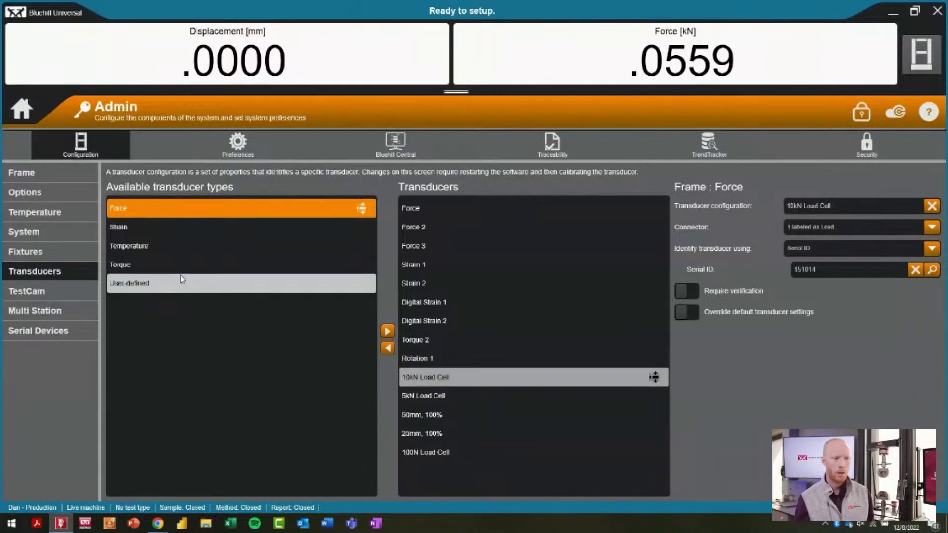
{"action": "double_click", "coordinate": [169, 213]}
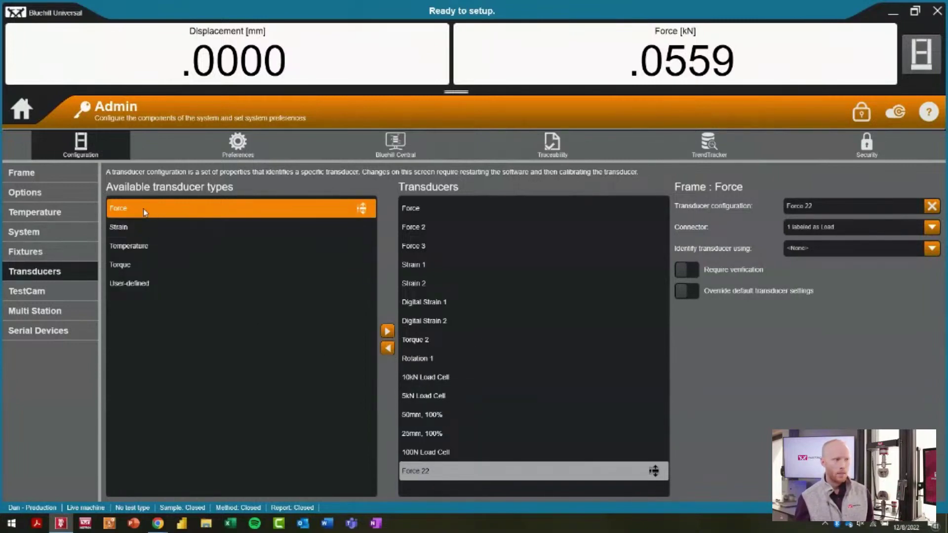
{"action": "left_click", "coordinate": [423, 470]}
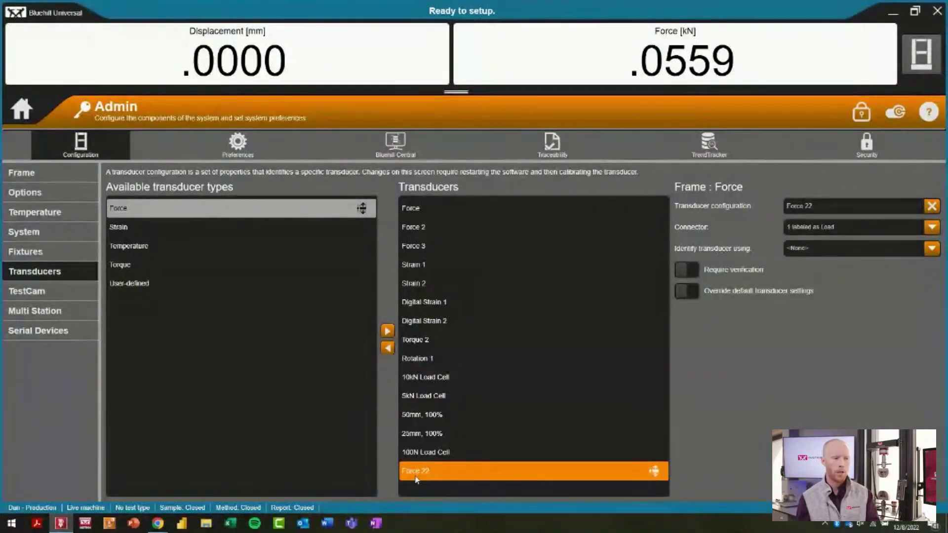
{"action": "left_click", "coordinate": [826, 210]}
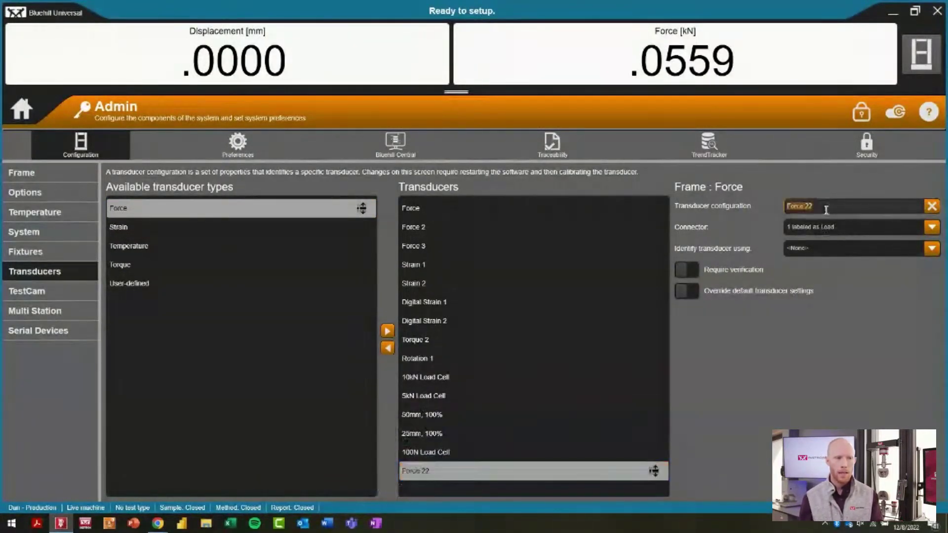
{"action": "type", "text": "1kN"}
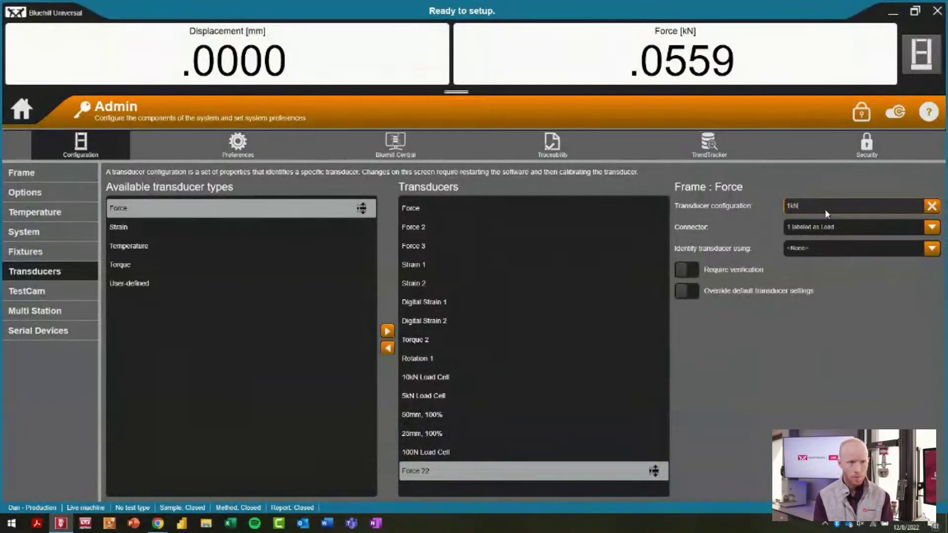
{"action": "type", "text": " Load Cell"}
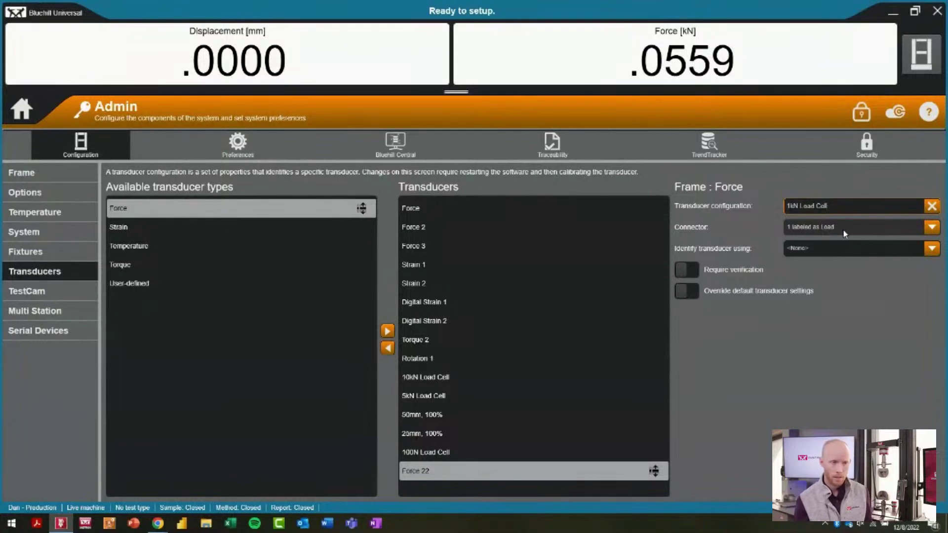
Leave transducer identification at <None>, return home, and acknowledge the restart notice.
{"action": "left_click", "coordinate": [846, 249]}
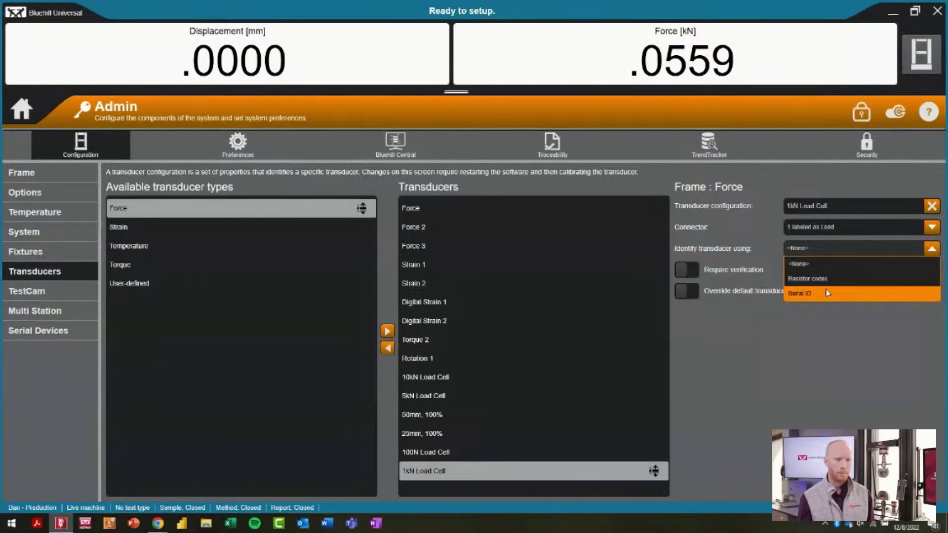
{"action": "left_click", "coordinate": [812, 377]}
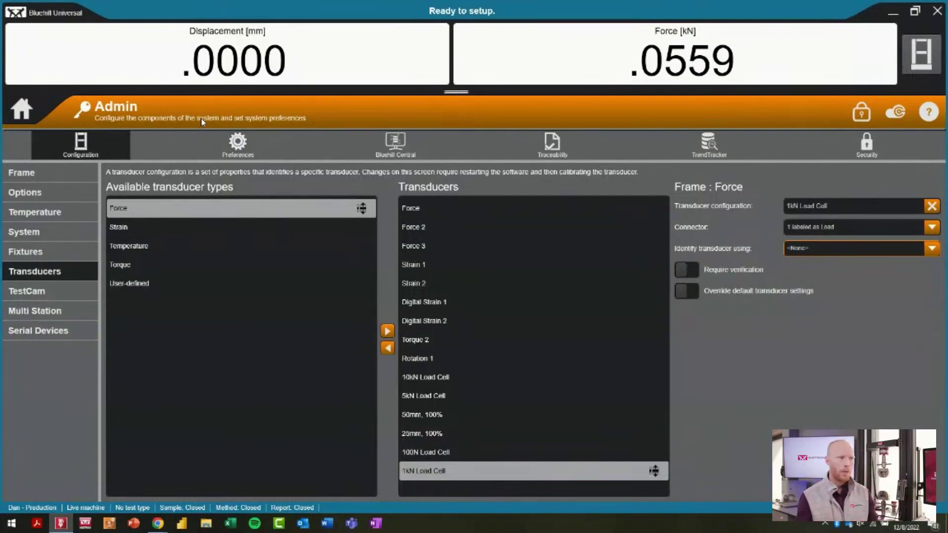
{"action": "left_click", "coordinate": [22, 108]}
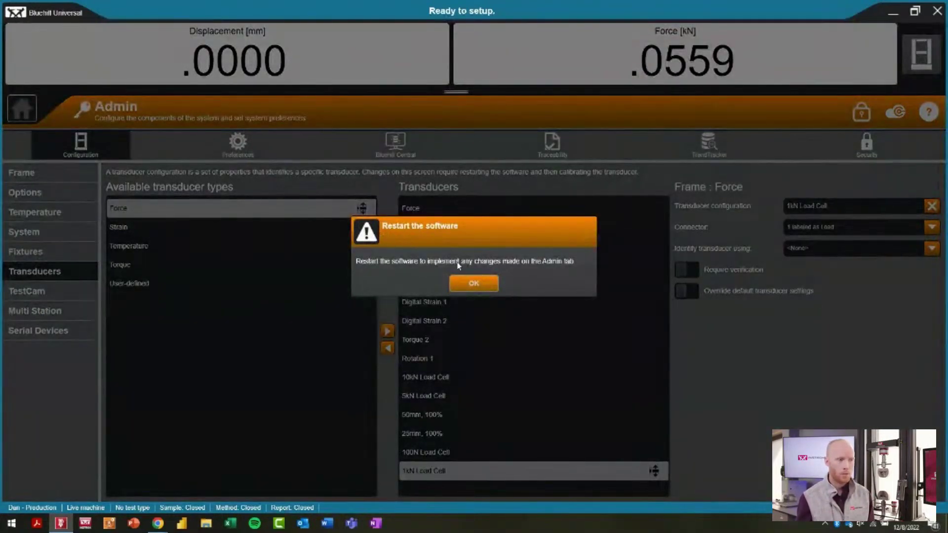
{"action": "left_click", "coordinate": [463, 281]}
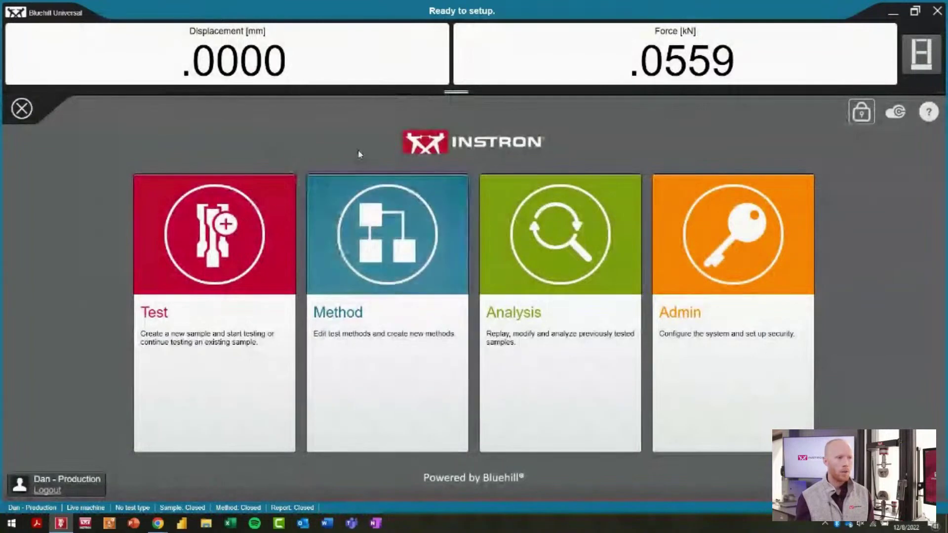